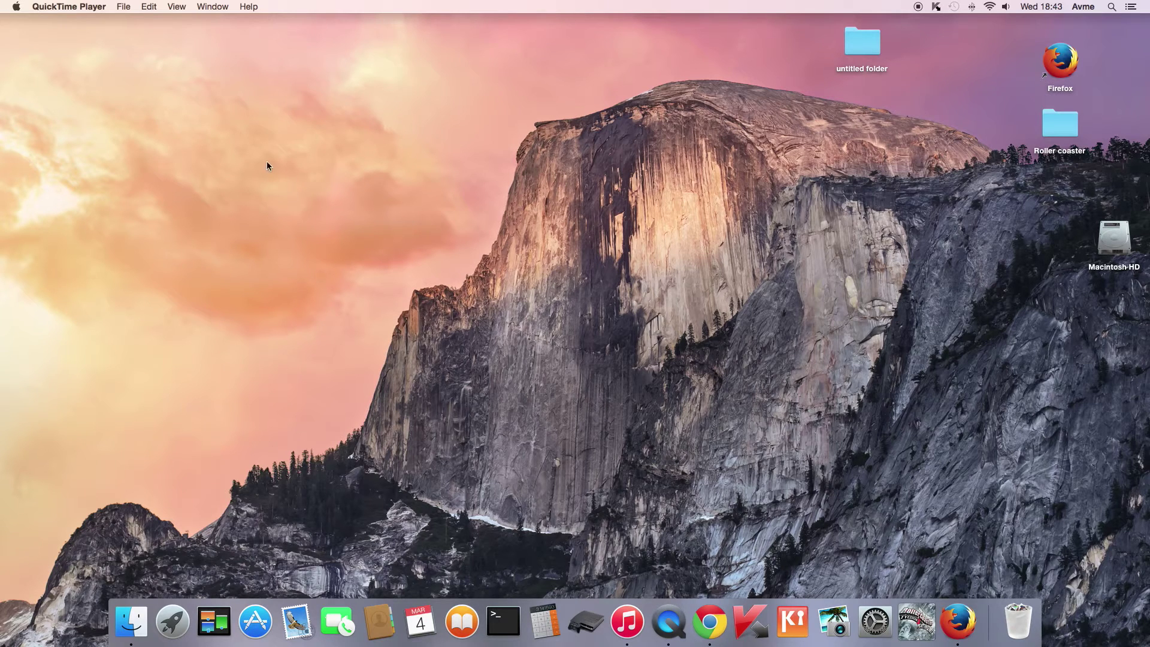
Create a new movie recording from the File menu.
left_click(124, 8)
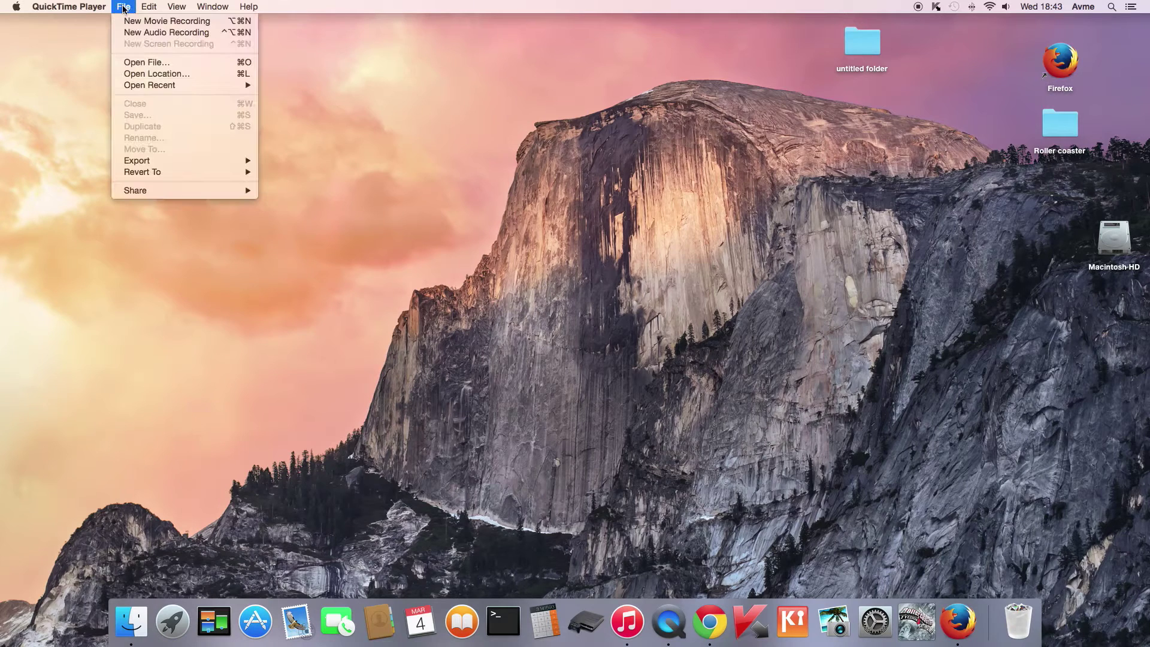
left_click(165, 22)
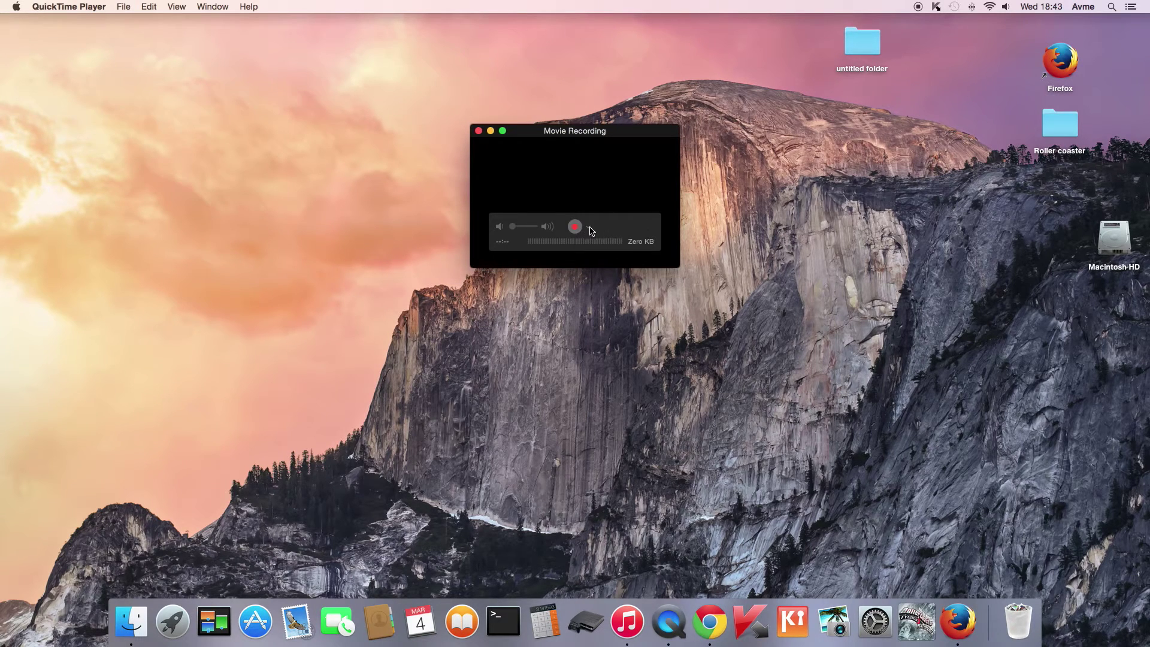
Choose the iPad as both Camera and Microphone source, keeping Quality at High.
mouse_move(575, 233)
left_click(588, 229)
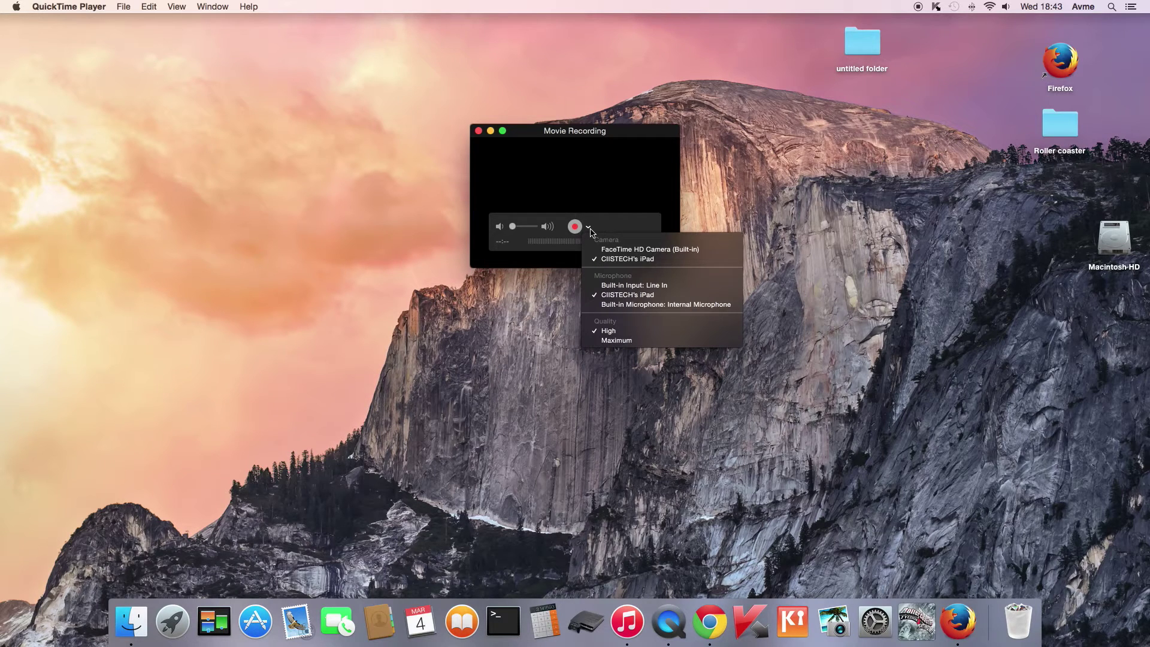
left_click(634, 260)
left_click(590, 231)
left_click(590, 231)
left_click(620, 296)
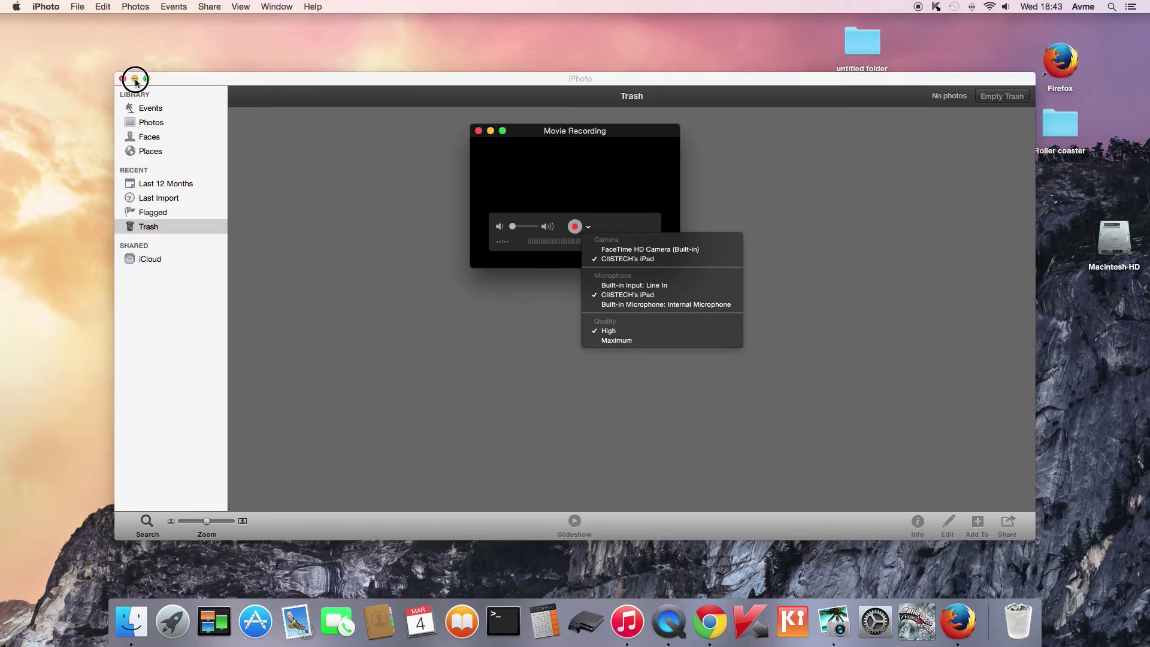
left_click(136, 79)
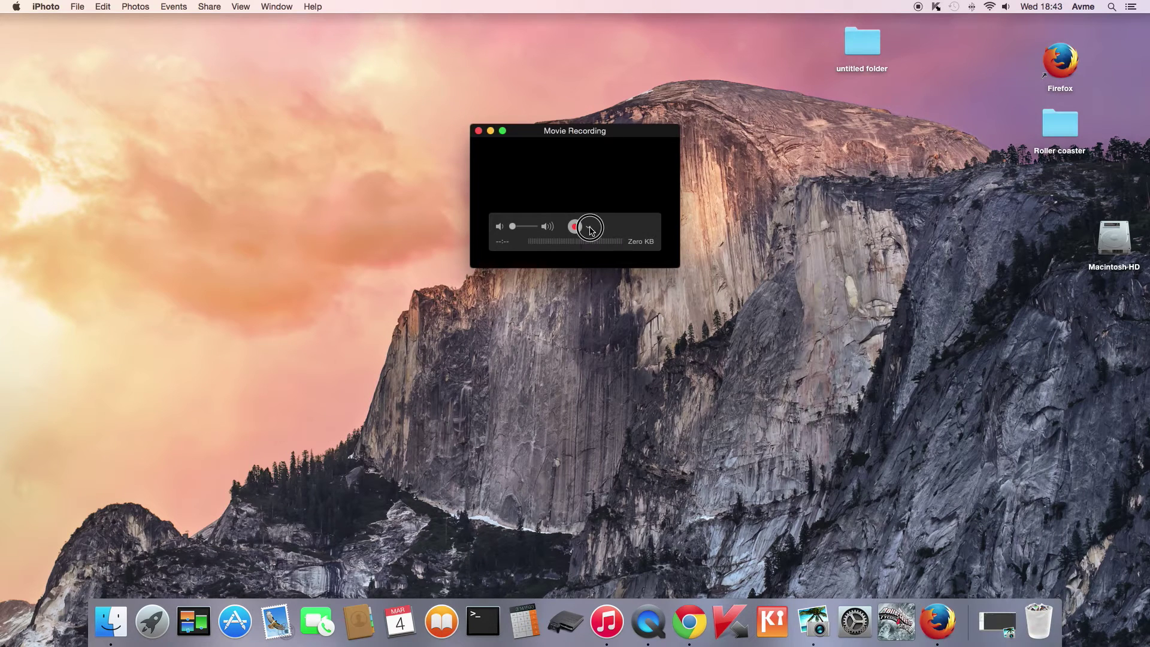
left_click(588, 228)
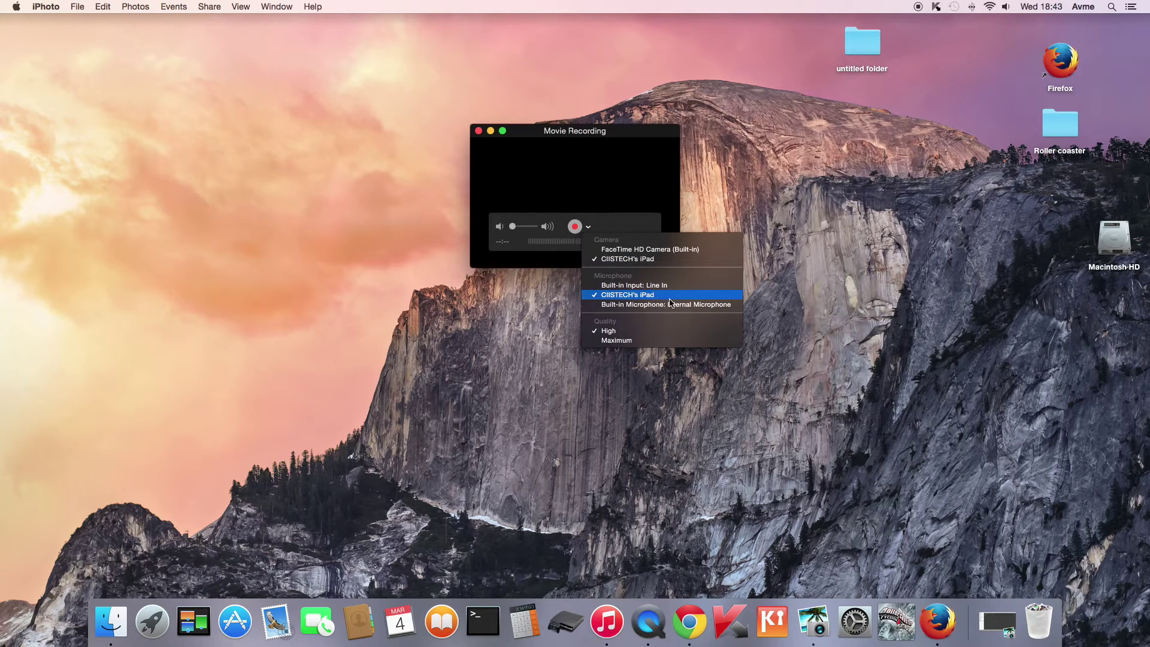
left_click(627, 336)
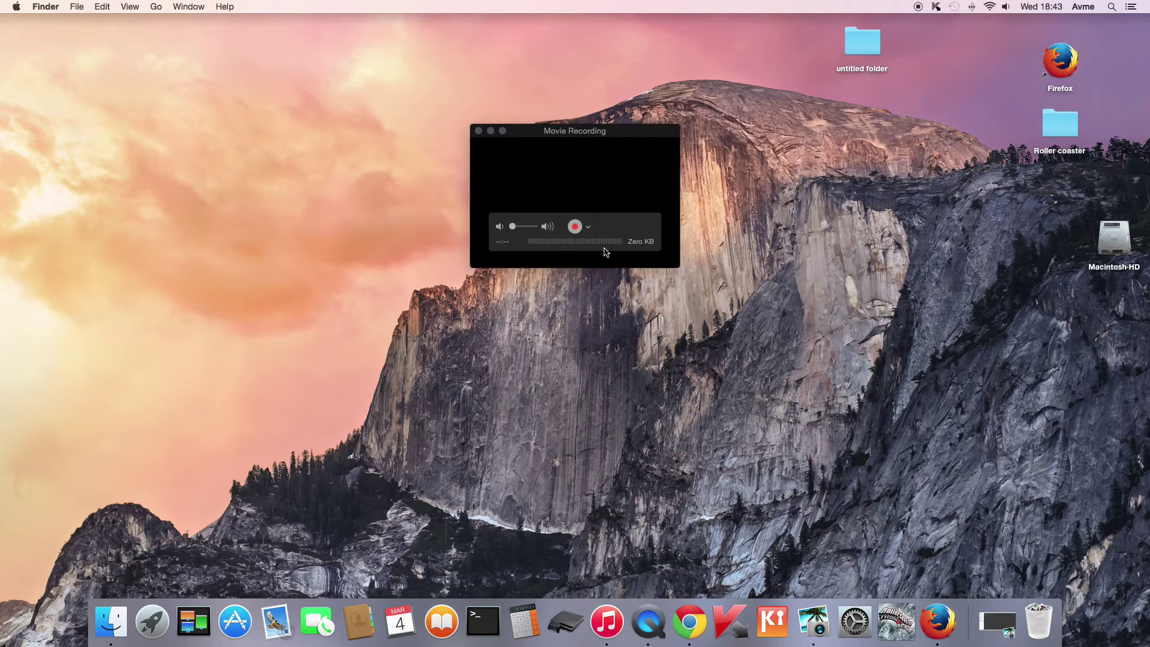
left_click(575, 230)
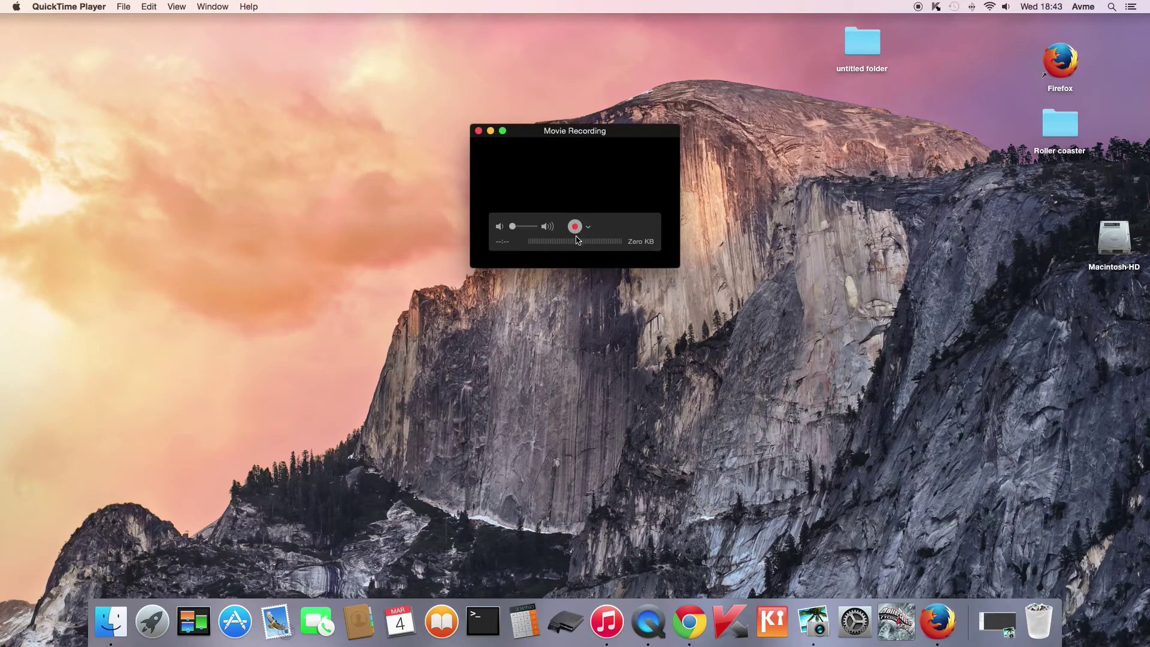
Begin capturing the mirrored iPad screen with the record button.
left_click(576, 228)
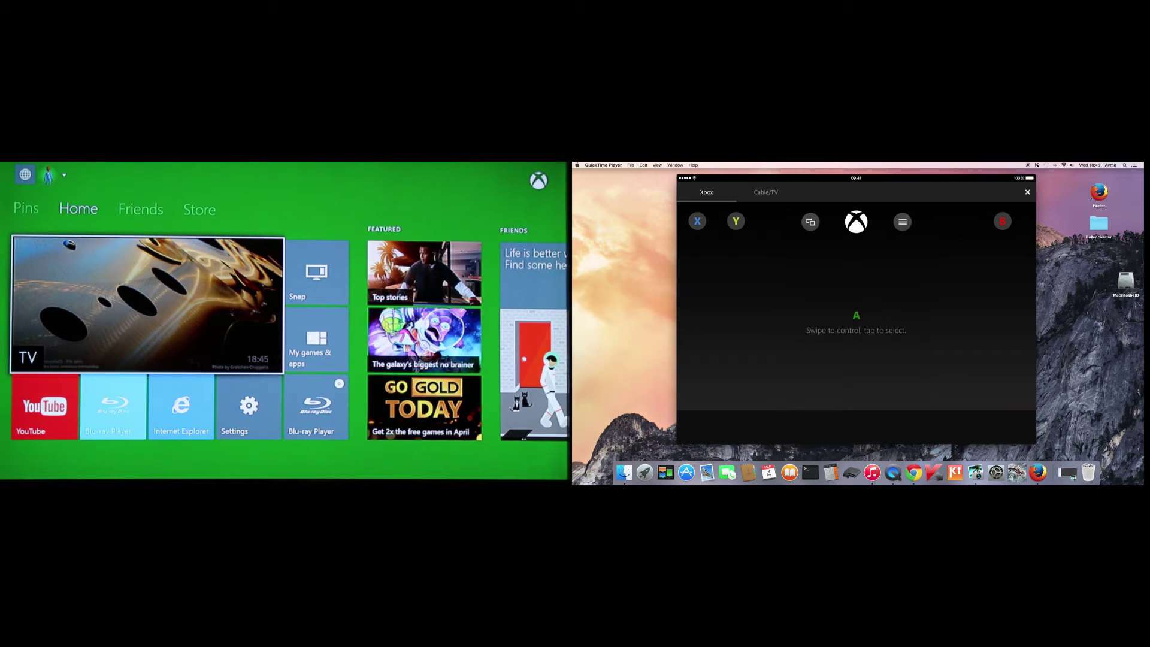
Focus the Xbox TV tile and open the TV view full screen.
key("Right")
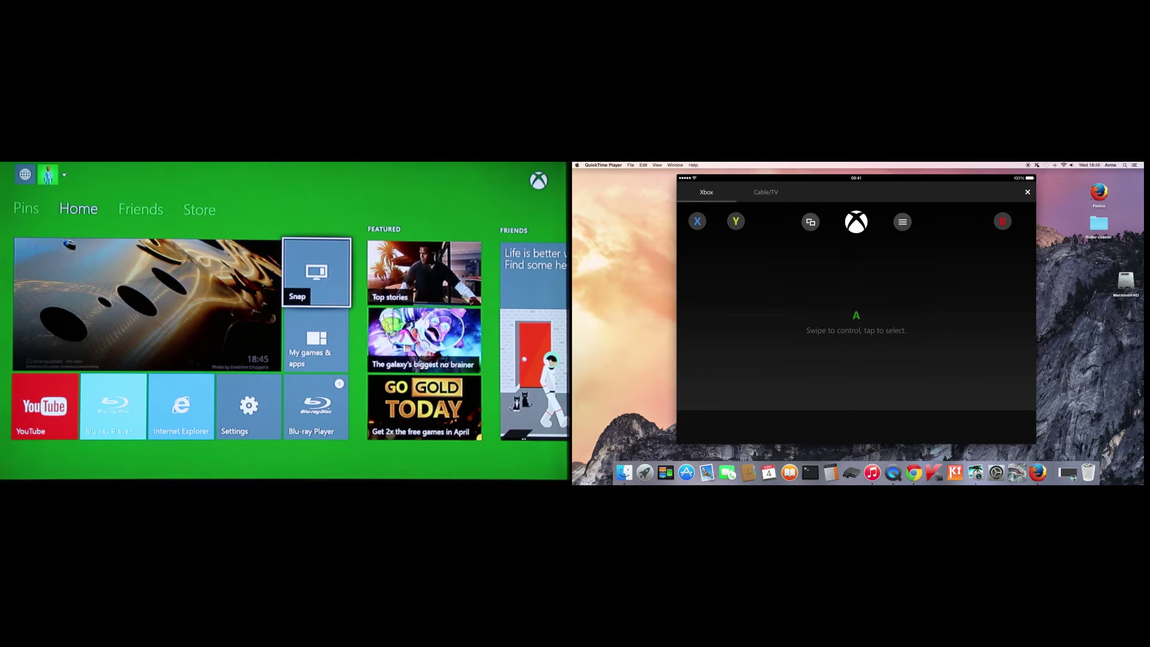
key("Left")
key("Return")
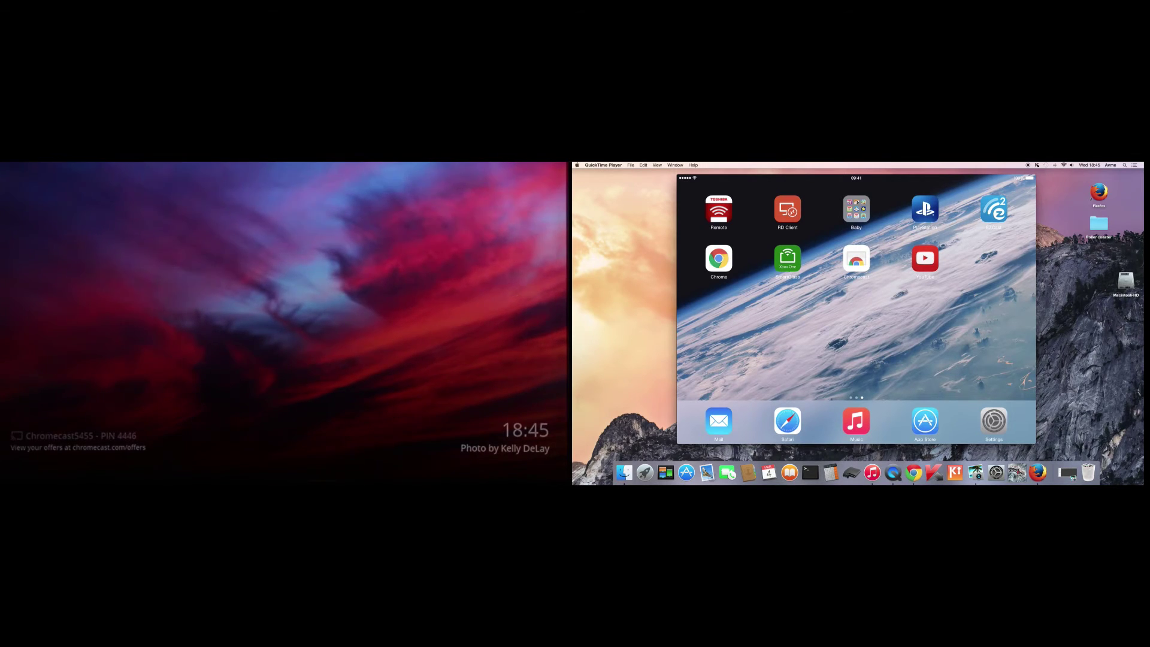
left_click(857, 260)
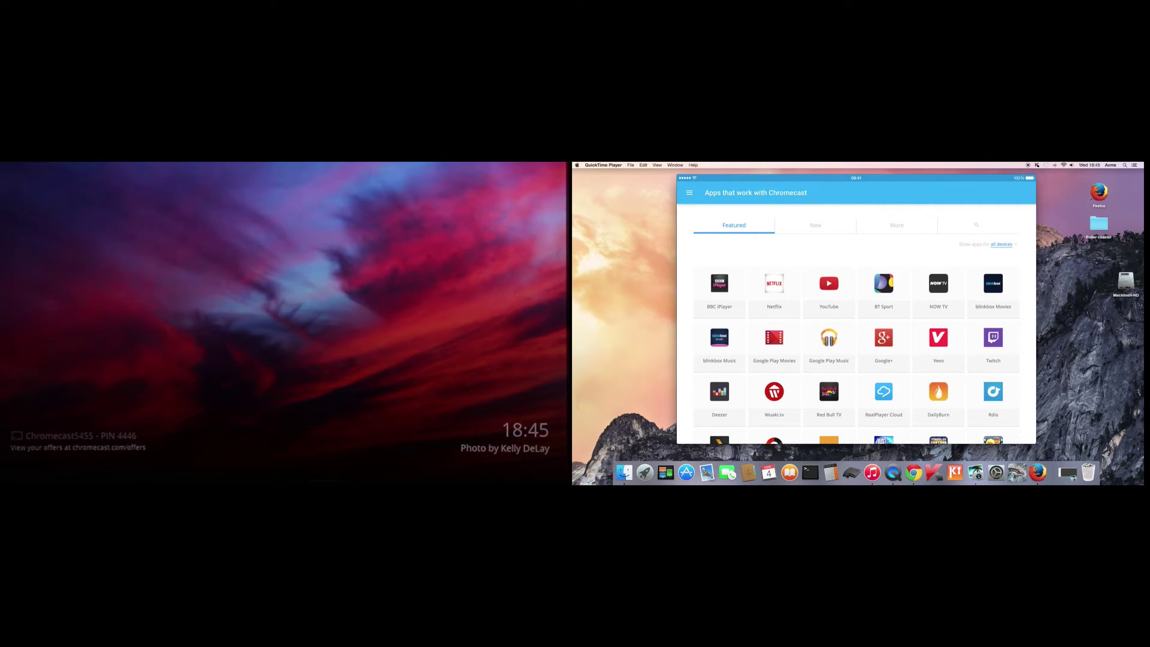
scroll(857, 309, "down", 3)
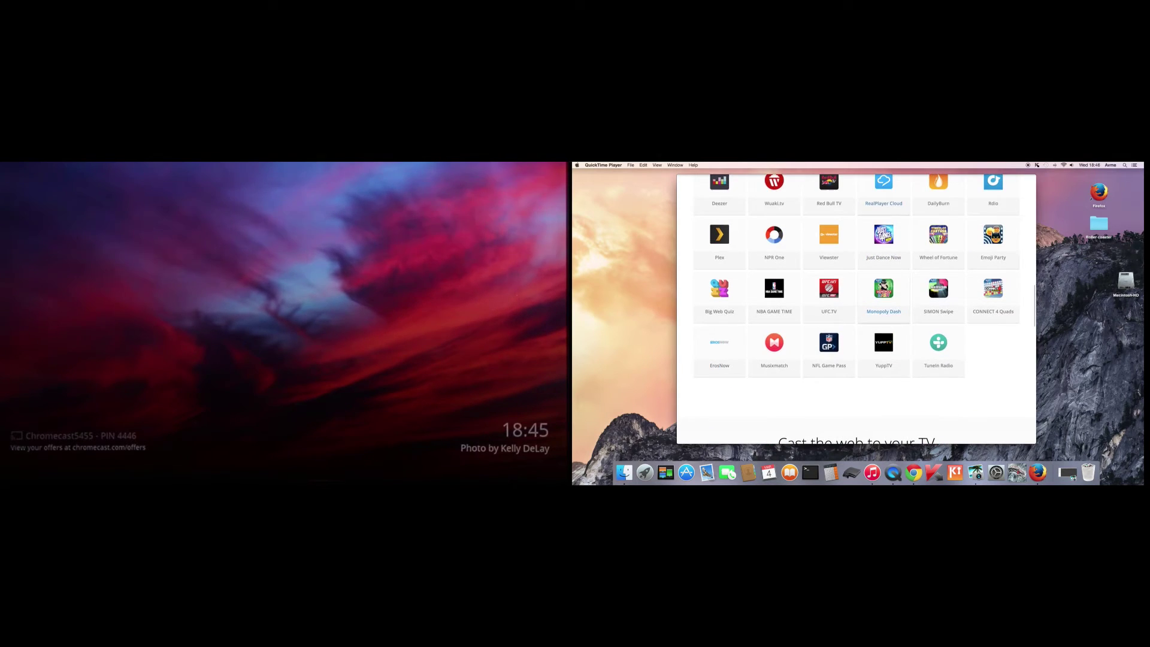
scroll(856, 309, "up", 5)
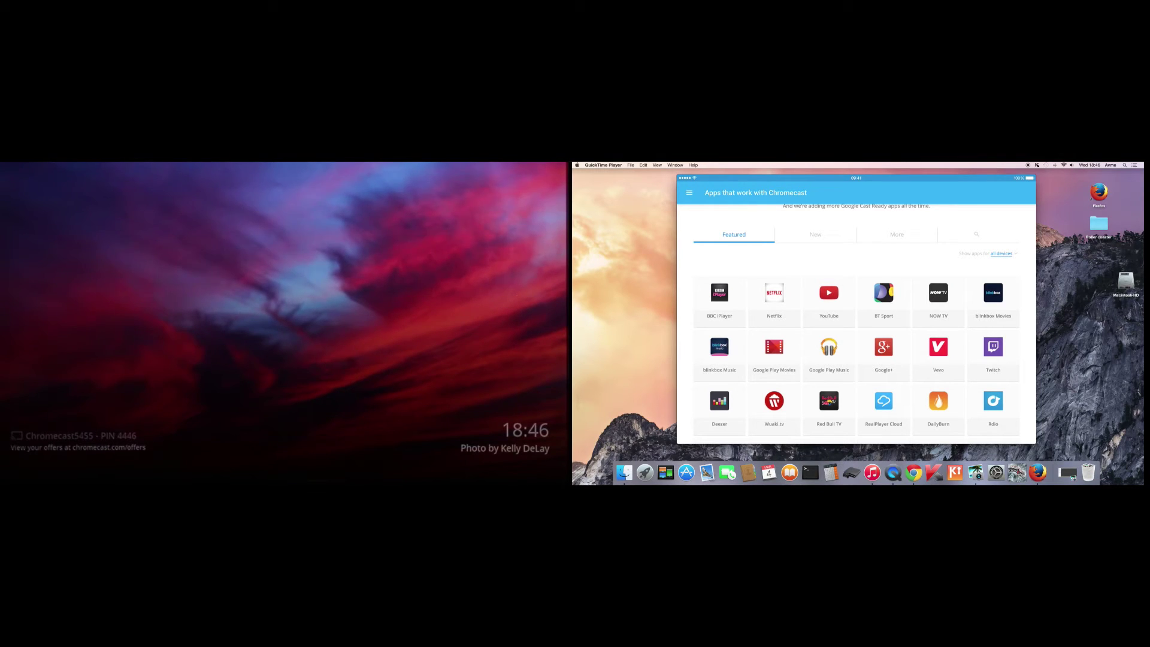
scroll(856, 306, "down", 2)
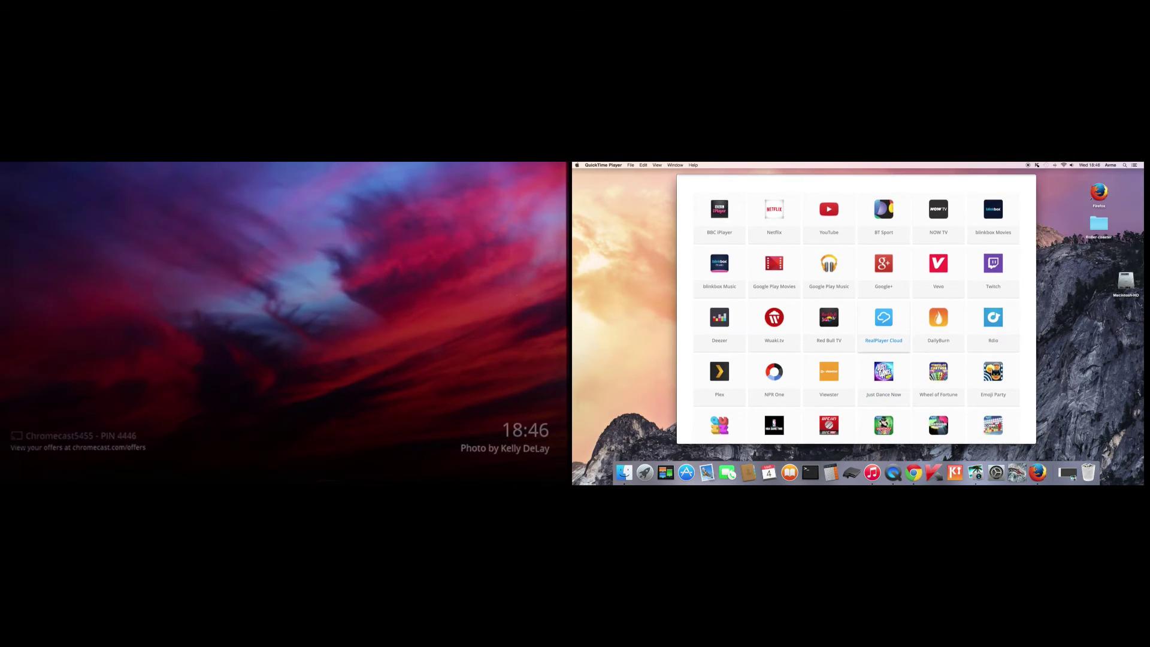
scroll(857, 309, "up", 3)
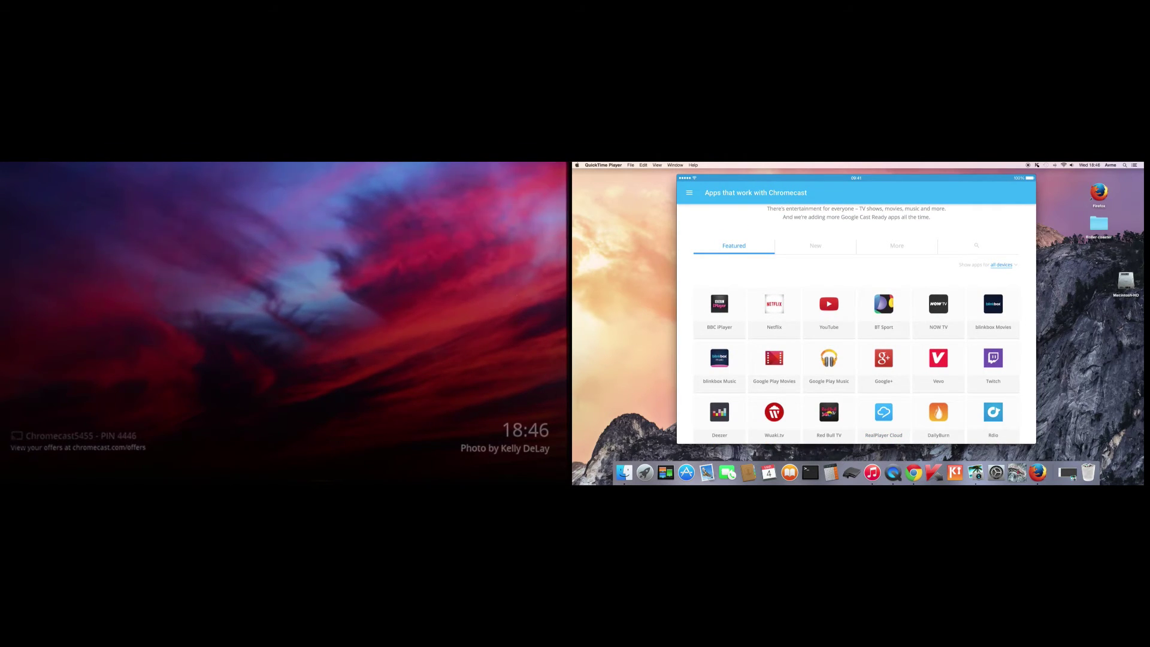
scroll(856, 309, "down", 4)
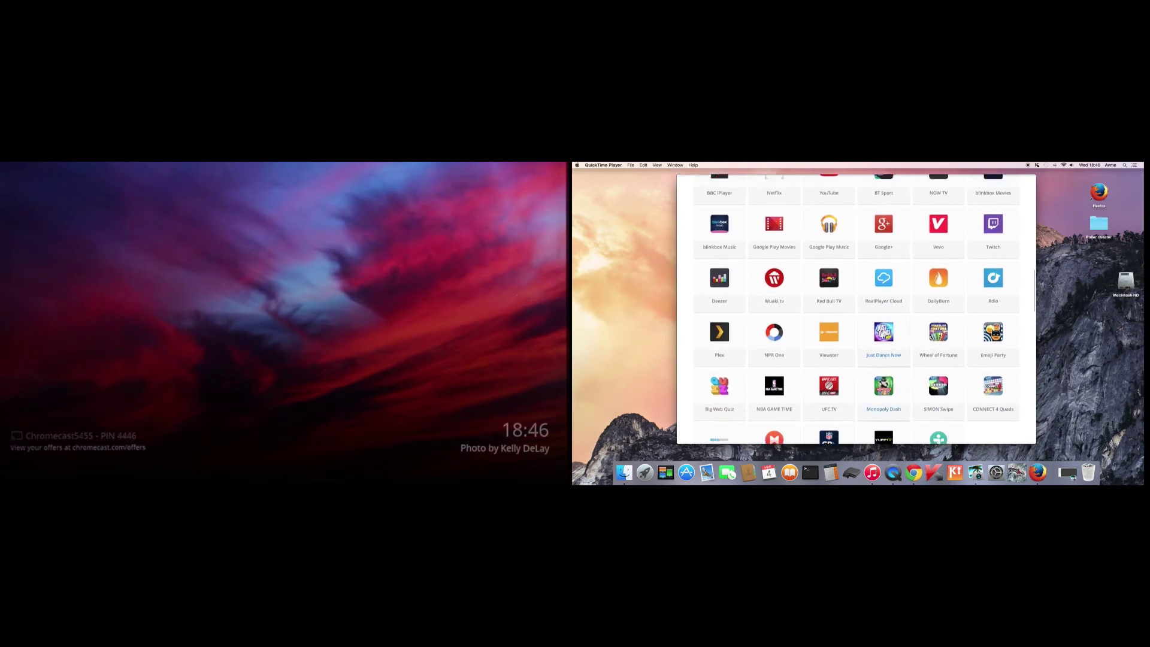